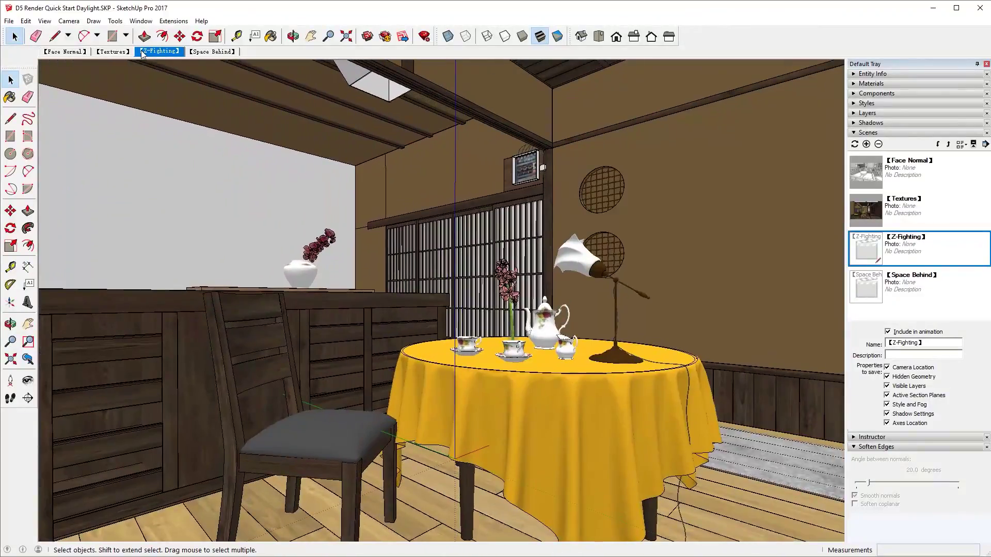
Step: Look through the Face Normal, Textures and Z-Fighting scenes to check the model before rendering
left_click(123, 52)
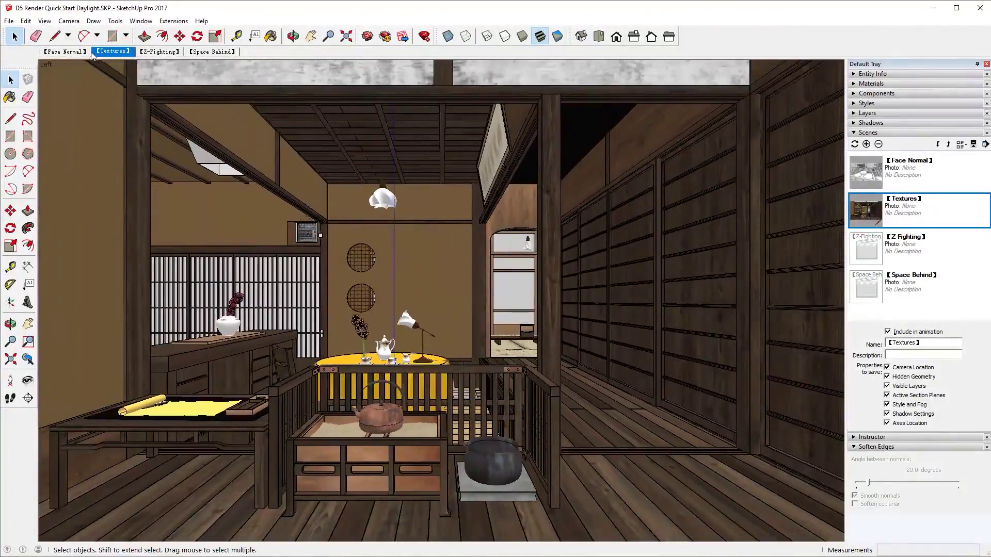
left_click(81, 54)
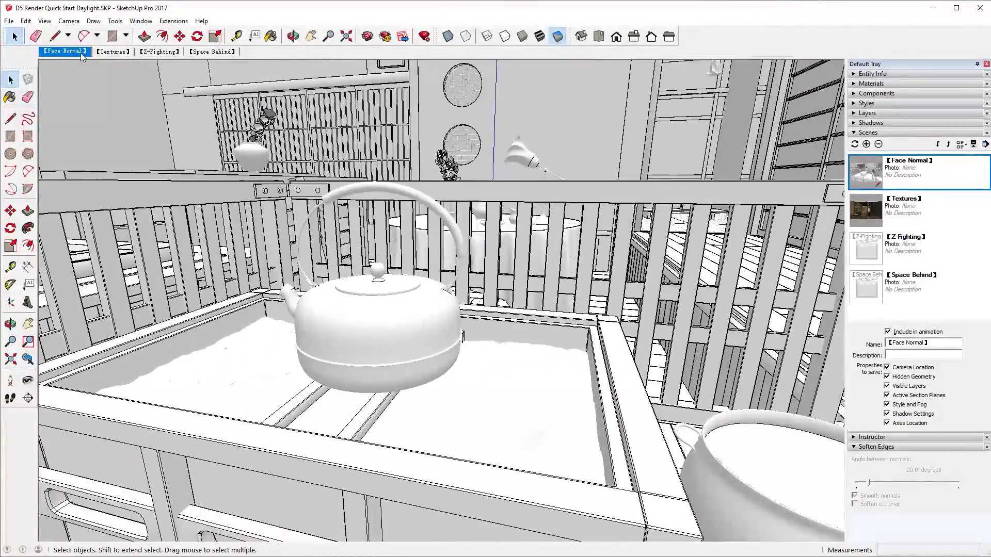
left_click(104, 54)
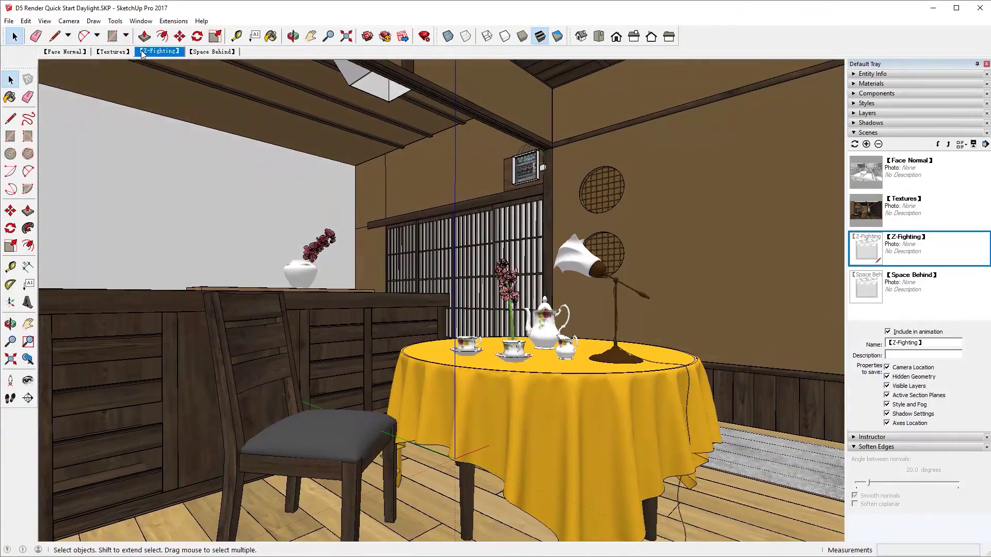
key("Page_Up")
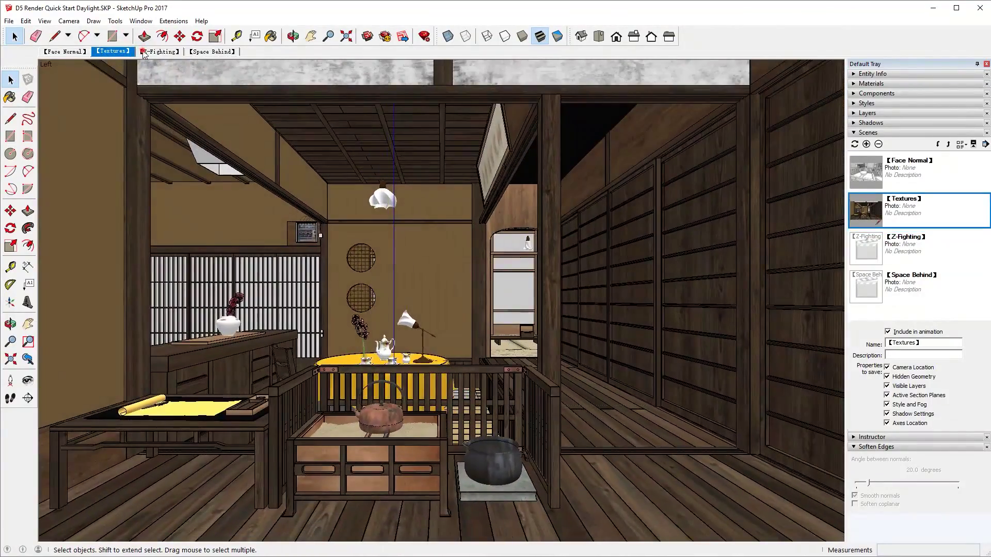
left_click(144, 51)
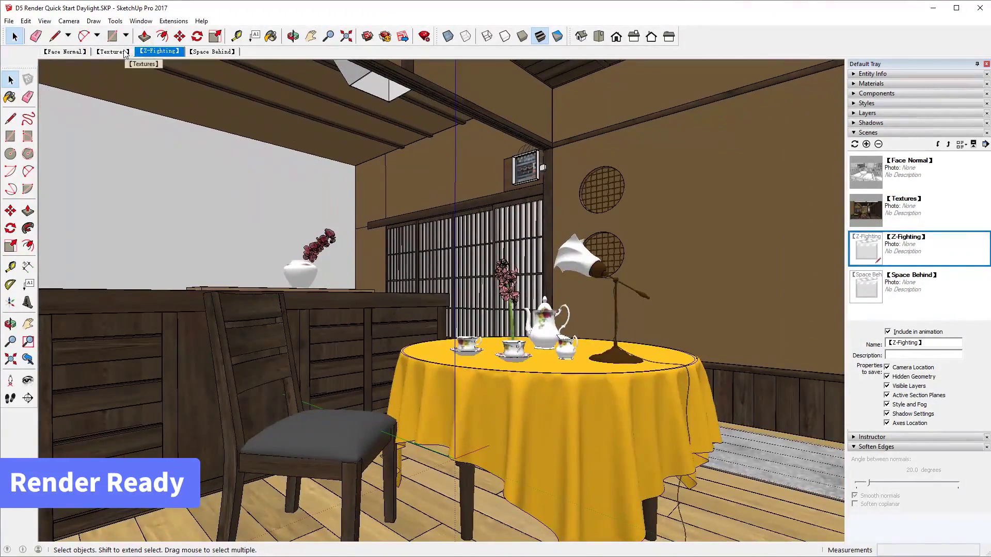
left_click(124, 52)
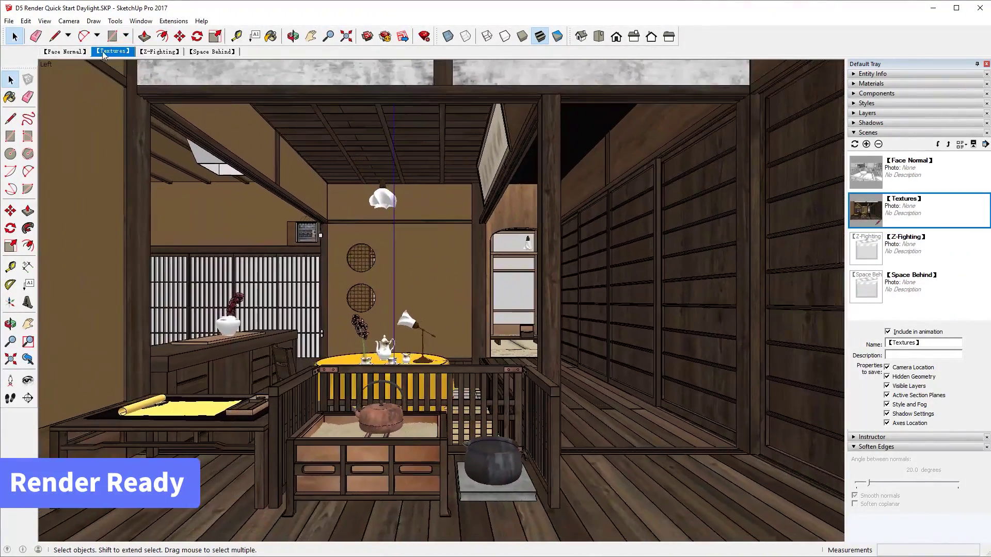
left_click(82, 53)
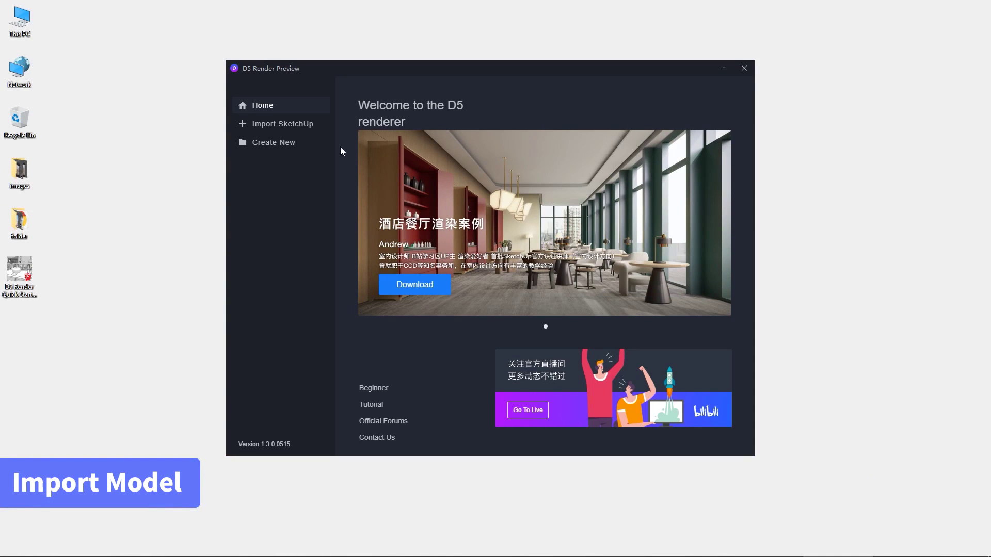
Step: Switch to D5 Render, import the quick-start SketchUp model and raise the tone-map exposure
left_click(283, 124)
left_click(461, 155)
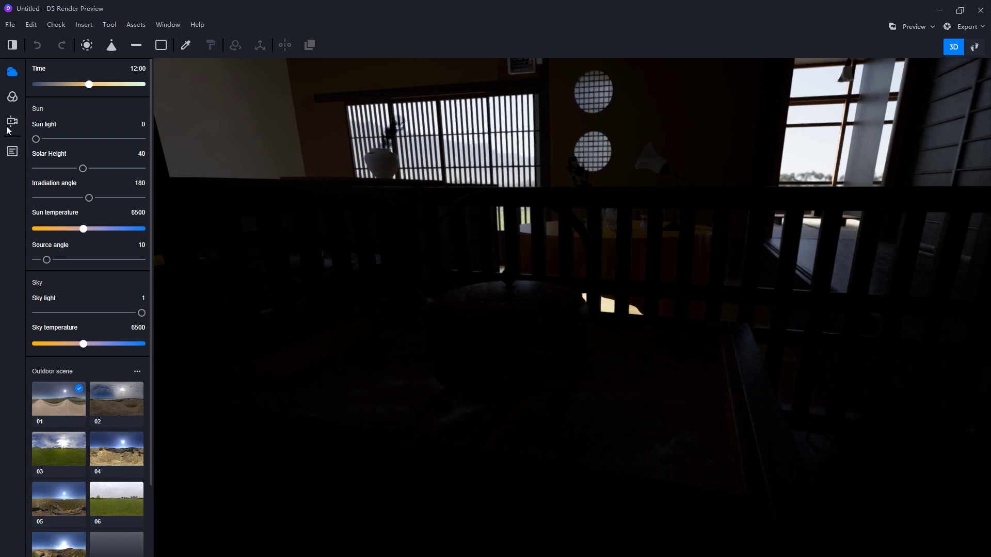
left_click(13, 96)
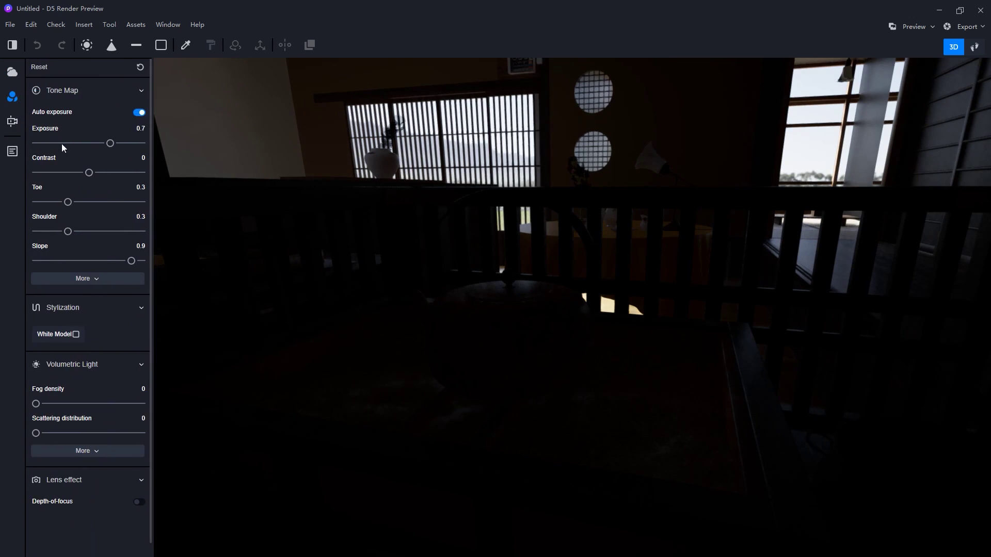
left_click_drag(61, 143, 140, 144)
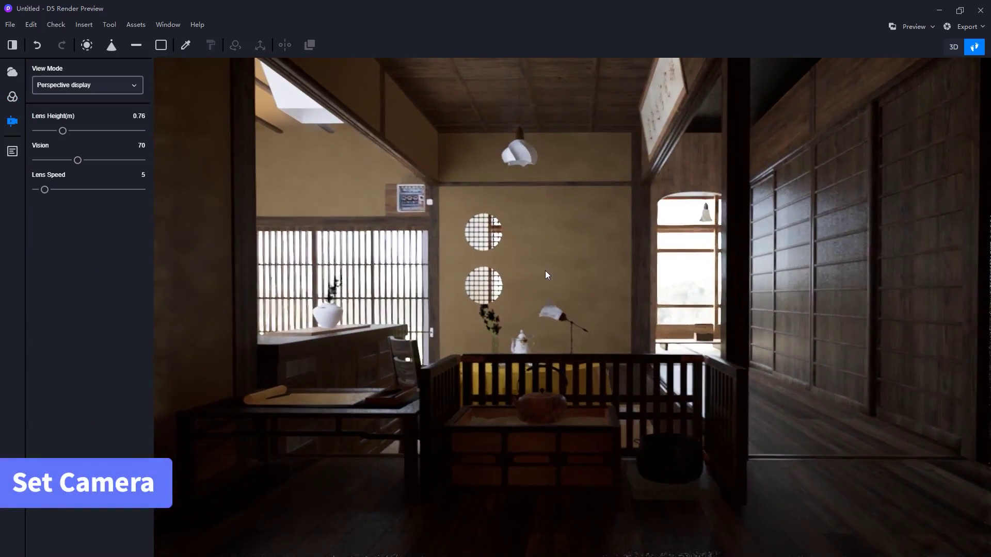
Step: Set the camera's vision to 88 and its view mode to Two Perspectives
mouse_move(78, 160)
left_mouse_down()
mouse_move(88, 160)
mouse_move(54, 131)
mouse_move(89, 160)
left_mouse_up()
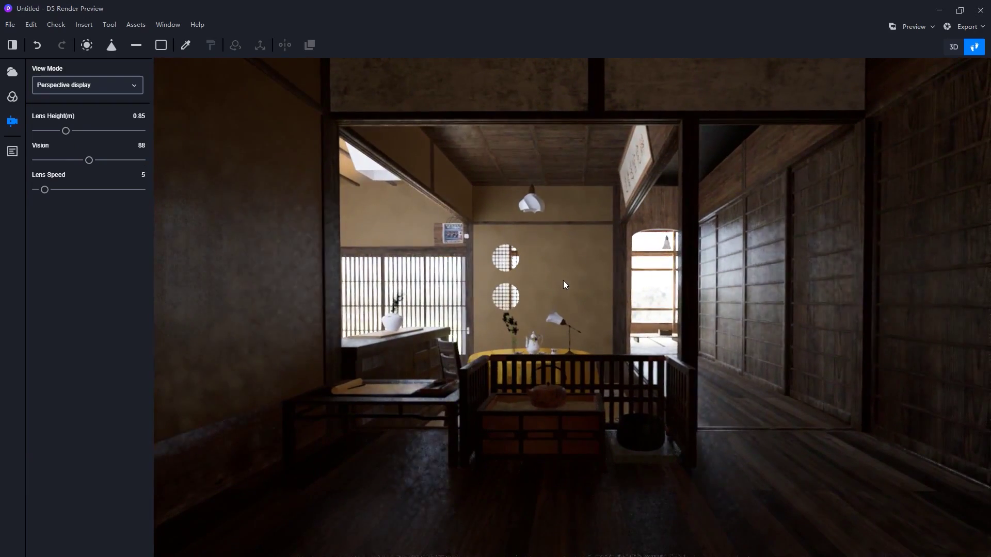
left_click(124, 85)
left_click(124, 102)
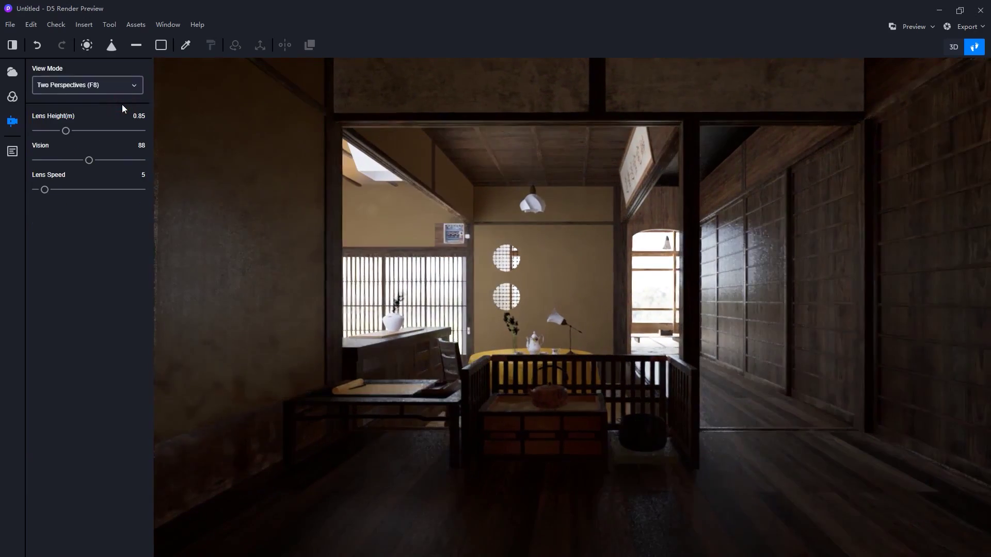
Step: Add the current camera view to the scene list
left_click(12, 151)
left_click(141, 68)
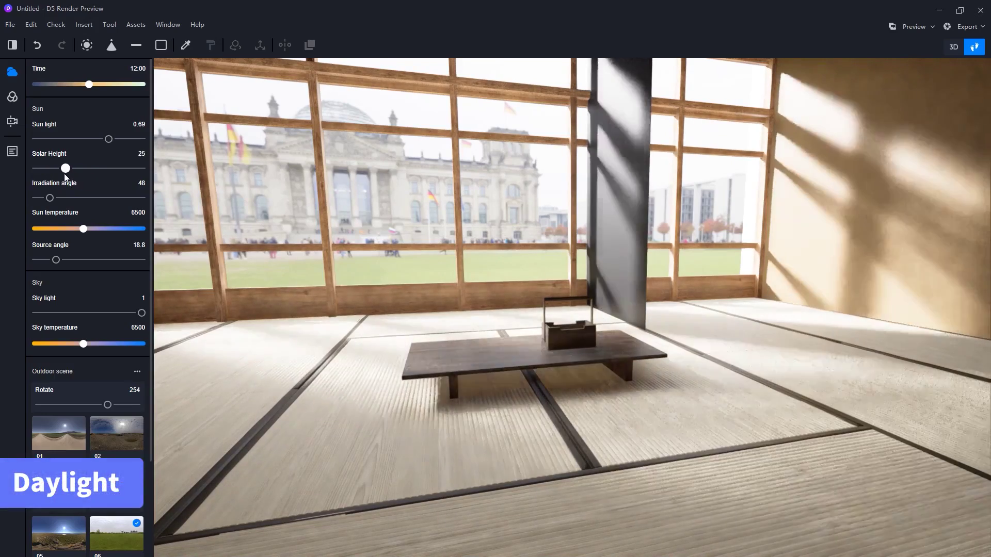
Step: Adjust the sun's solar height and irradiation angle, and reduce its source angle
mouse_move(65, 178)
left_mouse_down()
mouse_move(49, 197)
mouse_move(66, 197)
mouse_move(39, 198)
mouse_move(57, 197)
mouse_move(66, 166)
mouse_move(78, 175)
left_mouse_up()
mouse_move(57, 259)
left_mouse_down()
mouse_move(78, 260)
mouse_move(39, 259)
left_mouse_up()
left_click_drag(78, 168, 52, 198)
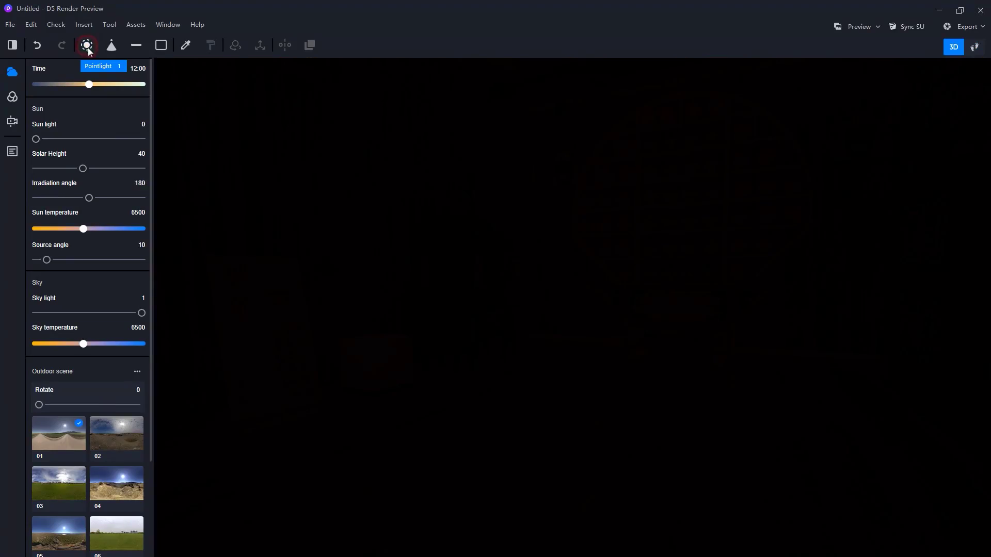
Step: Place a point light on the wooden floor of the dark room with the round display shelf
left_click(87, 45)
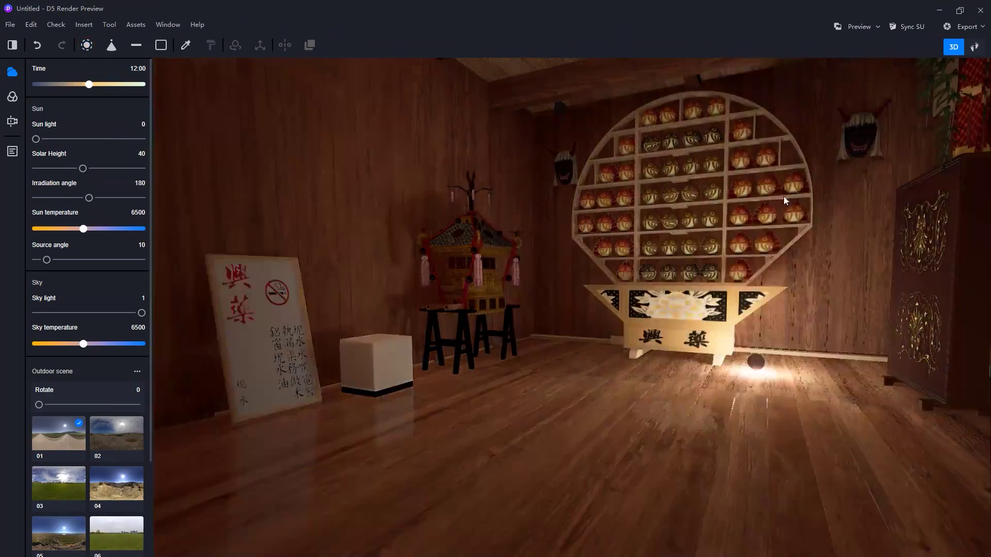
left_click(565, 471)
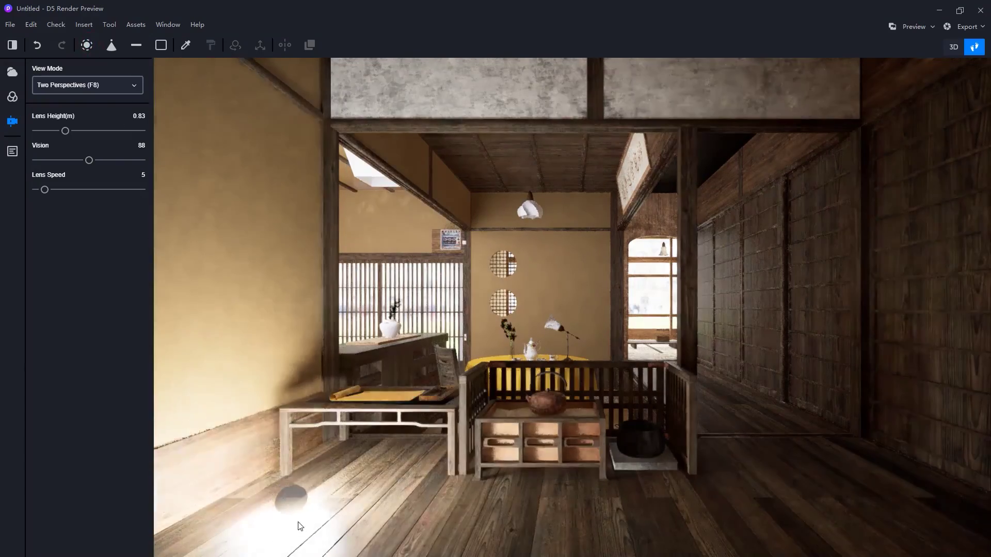
Step: Place a point light on the floor in front of the low desk and set its brightness to 1
left_click(300, 526)
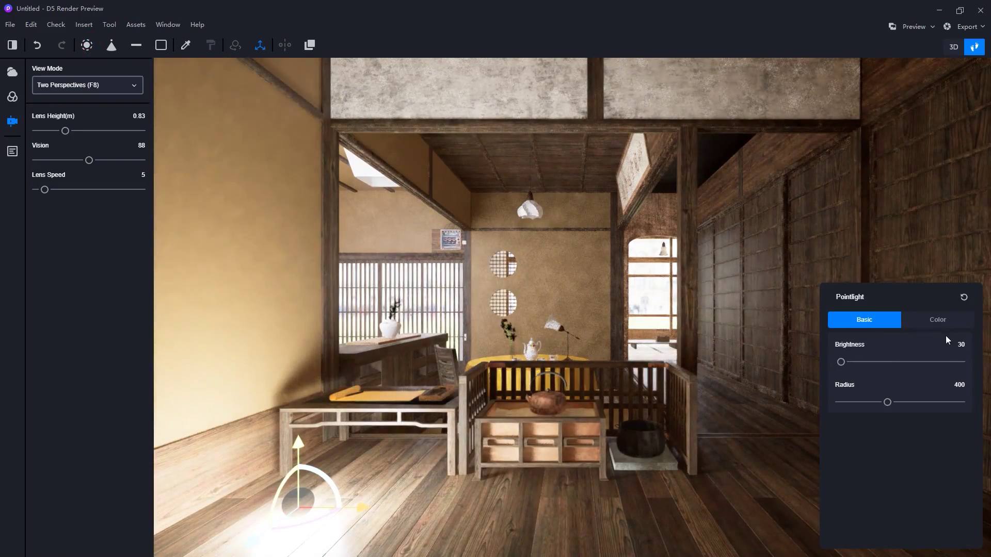
left_click(961, 345)
type("1")
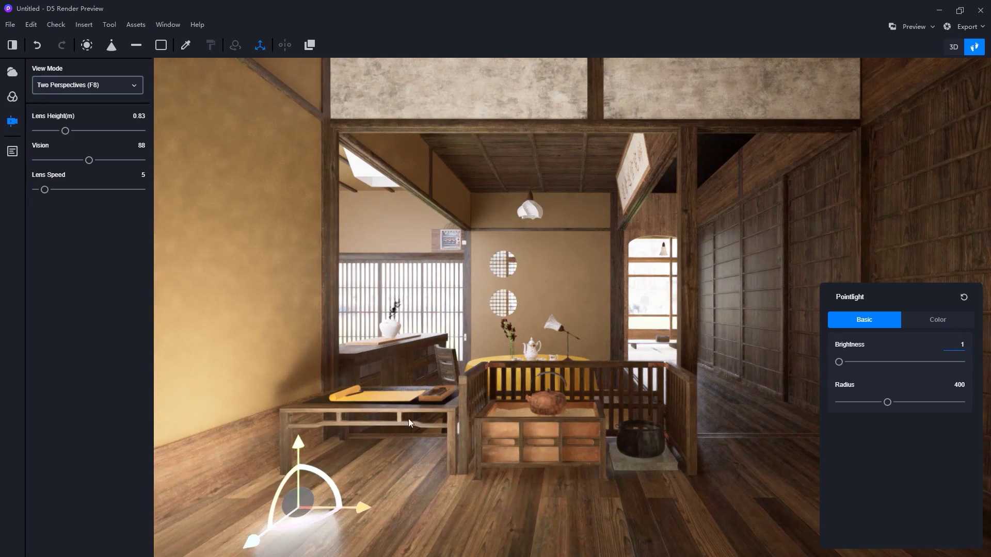
Step: Raise the point light to desk height and copy it to the opposite side of the room and toward the rear doorway
left_click_drag(297, 445, 296, 345)
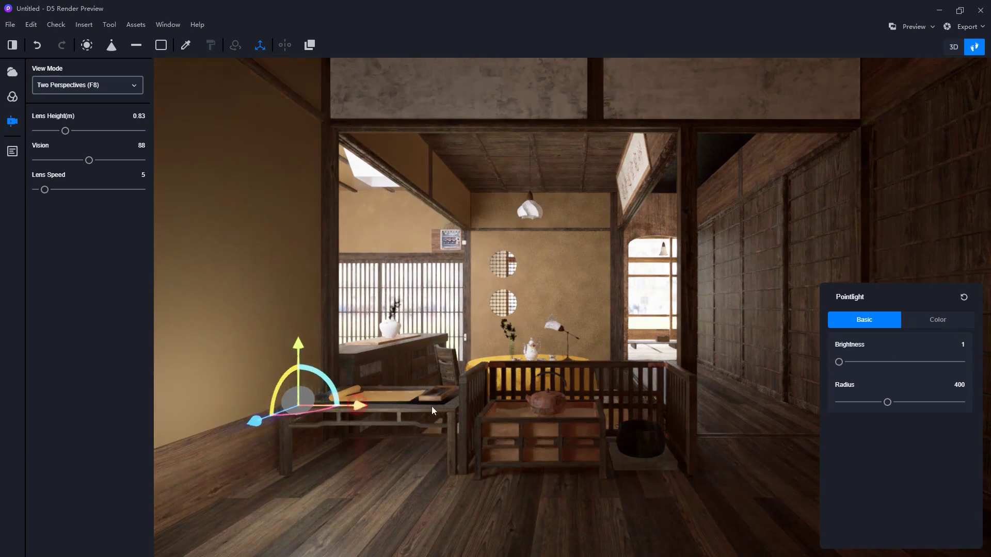
left_click_drag(432, 410, 820, 400)
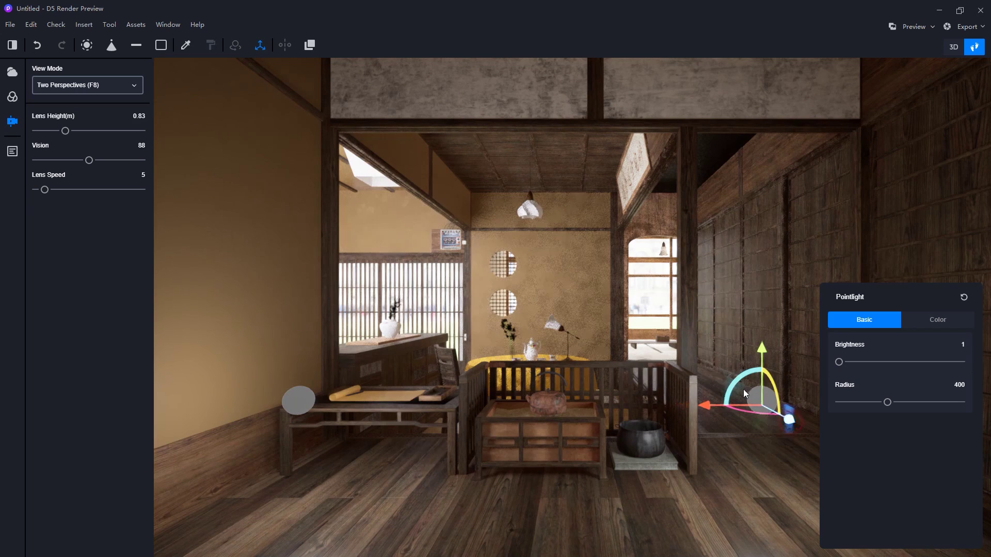
left_click_drag(743, 392, 695, 343, "alt")
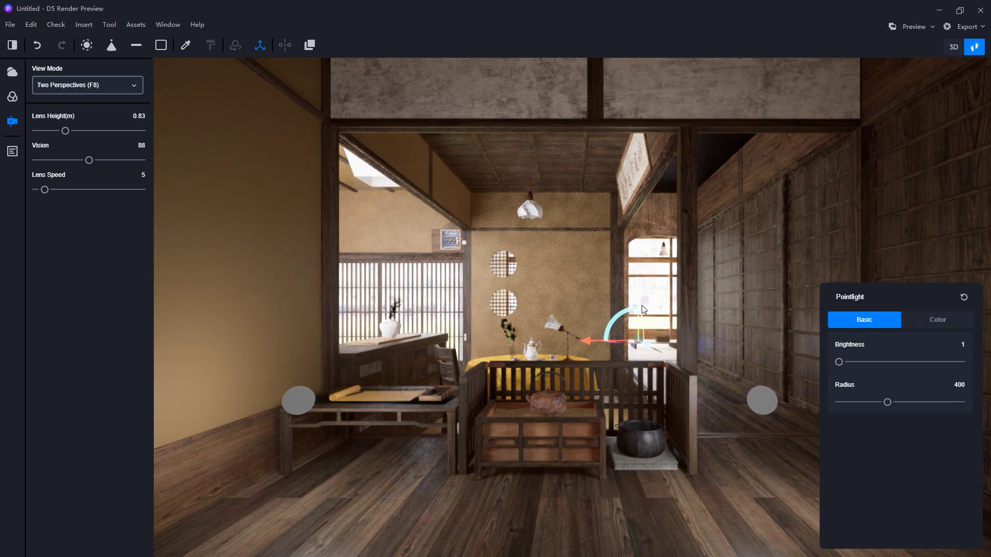
key("Escape")
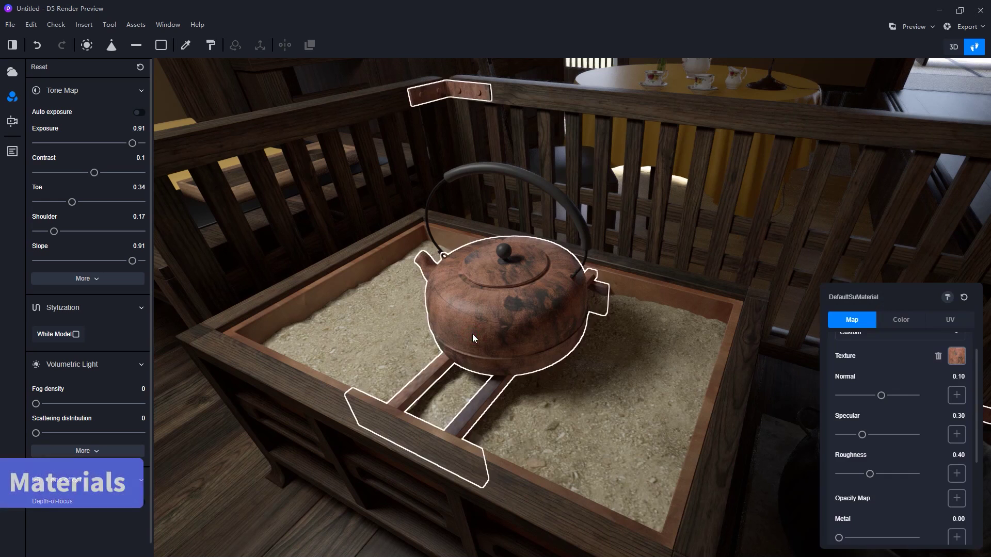
Step: Set the copper kettle material's metal to 1.00, roughness to 0.37 and normal to 0.60
scroll(883, 444, "down", 5)
left_click_drag(883, 444, 934, 450)
scroll(909, 428, "up", 2)
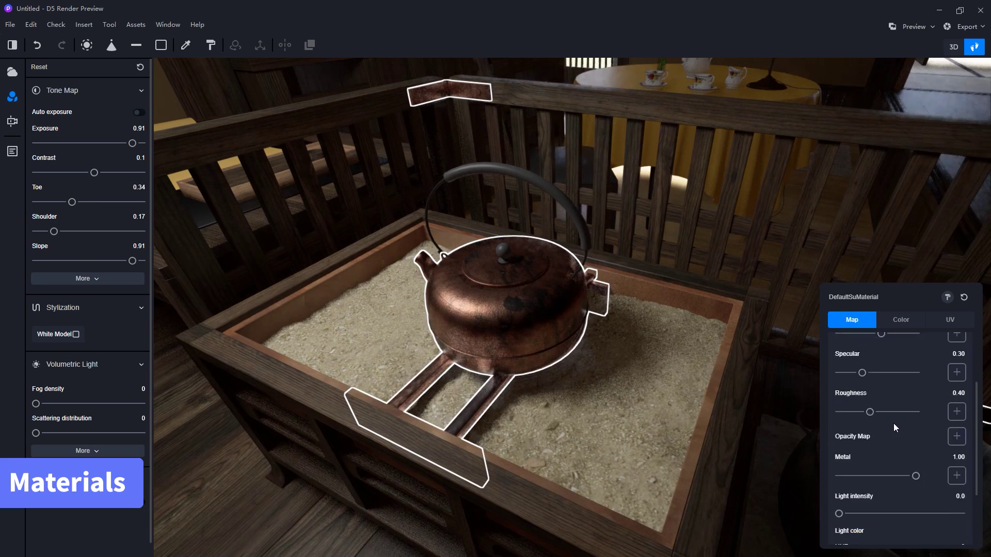
mouse_move(869, 443)
left_mouse_down()
mouse_move(850, 443)
mouse_move(902, 443)
mouse_move(867, 443)
left_mouse_up()
left_click_drag(882, 365, 900, 365)
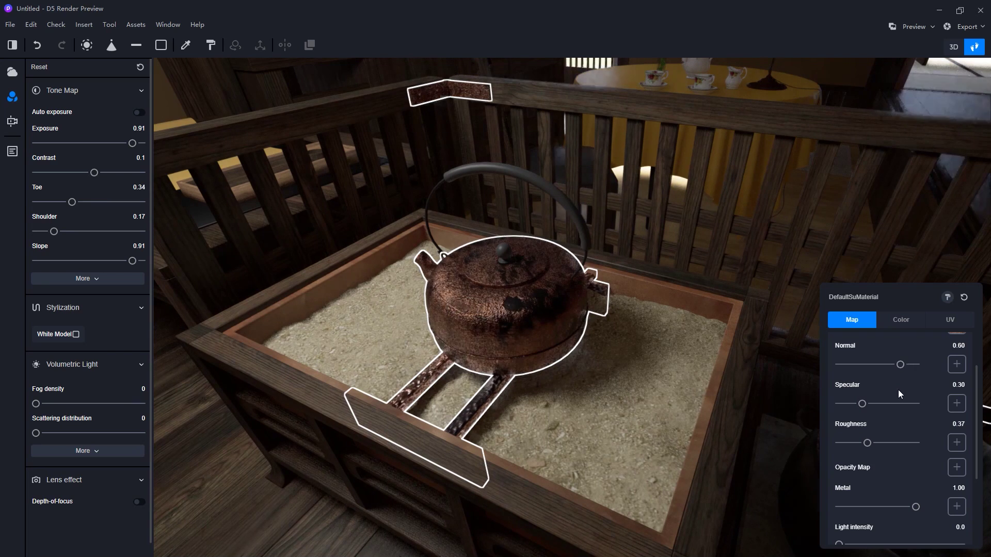
Step: Set the kettle material's normal to -0.09 and roughness to 0.25, keeping metal at 1.00
scroll(898, 408, "up", 2)
left_click(874, 426)
scroll(856, 413, "down", 2)
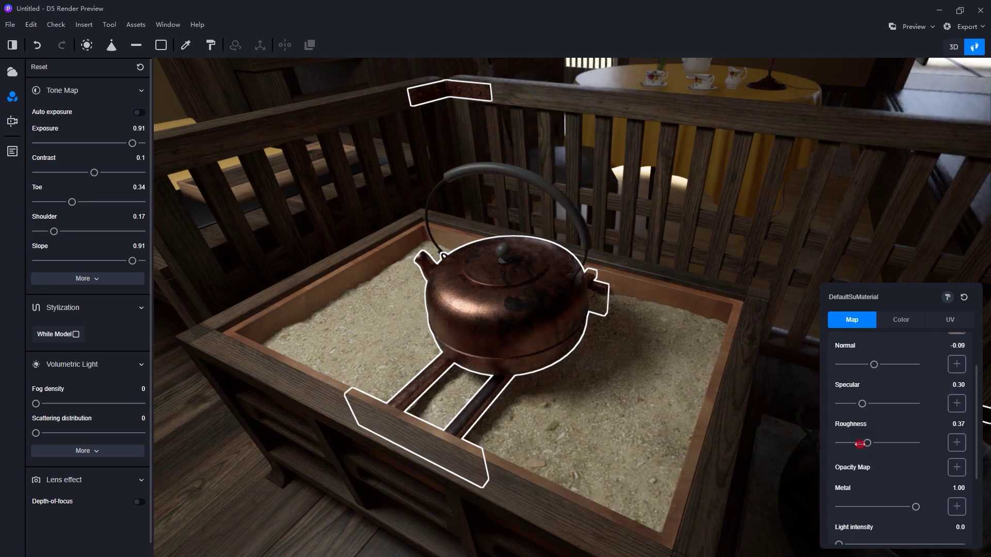
mouse_move(867, 443)
left_mouse_down()
mouse_move(895, 443)
mouse_move(858, 443)
left_mouse_up()
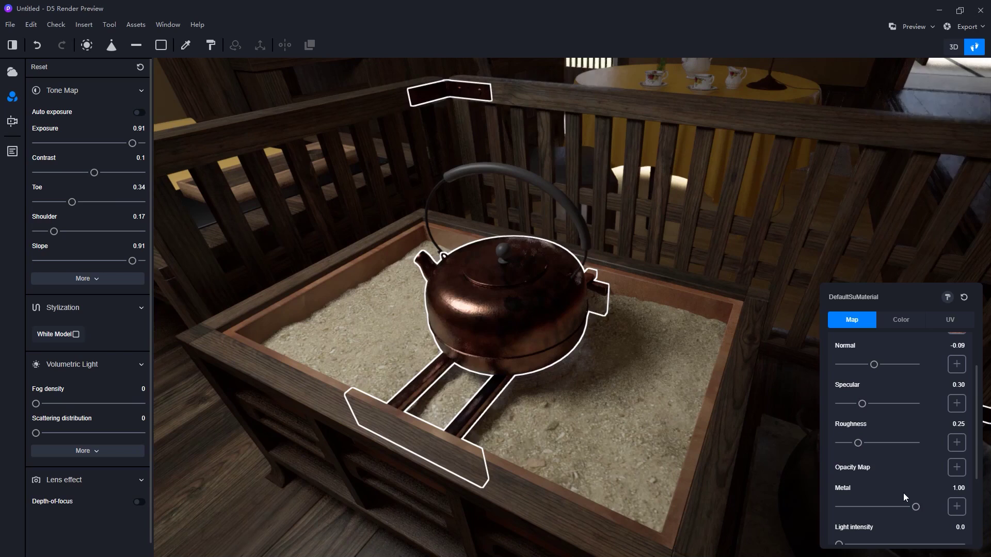
mouse_move(916, 507)
left_mouse_down()
mouse_move(866, 514)
mouse_move(925, 512)
left_mouse_up()
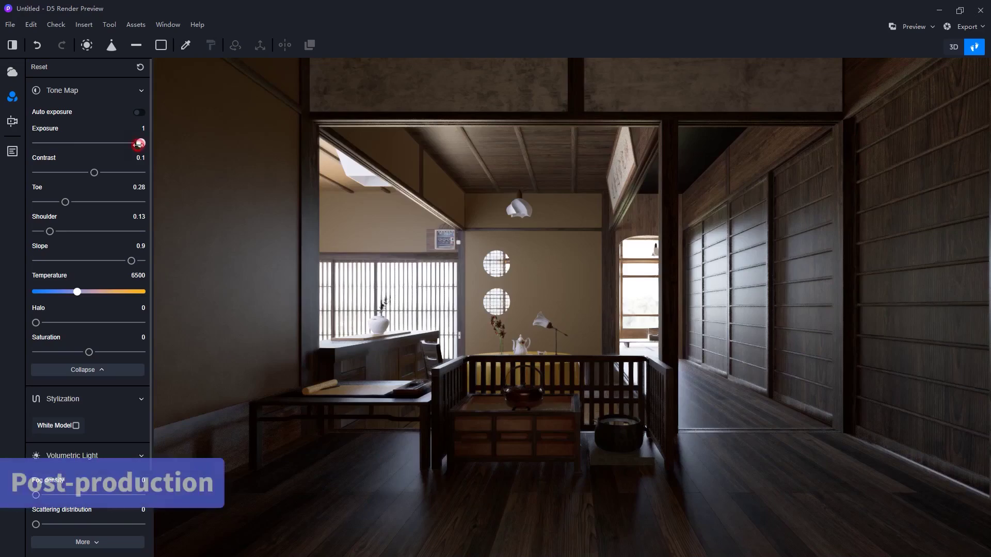
Step: Set the tone map's exposure to 1, contrast to -0.1, slope to 0.92, shoulder to 0.2 and halo to 0.02
left_click_drag(138, 143, 83, 172)
mouse_move(131, 261)
left_mouse_down()
mouse_move(101, 261)
mouse_move(133, 261)
left_mouse_up()
mouse_move(49, 232)
left_mouse_down()
mouse_move(67, 234)
mouse_move(58, 232)
left_mouse_up()
left_click_drag(37, 323, 39, 323)
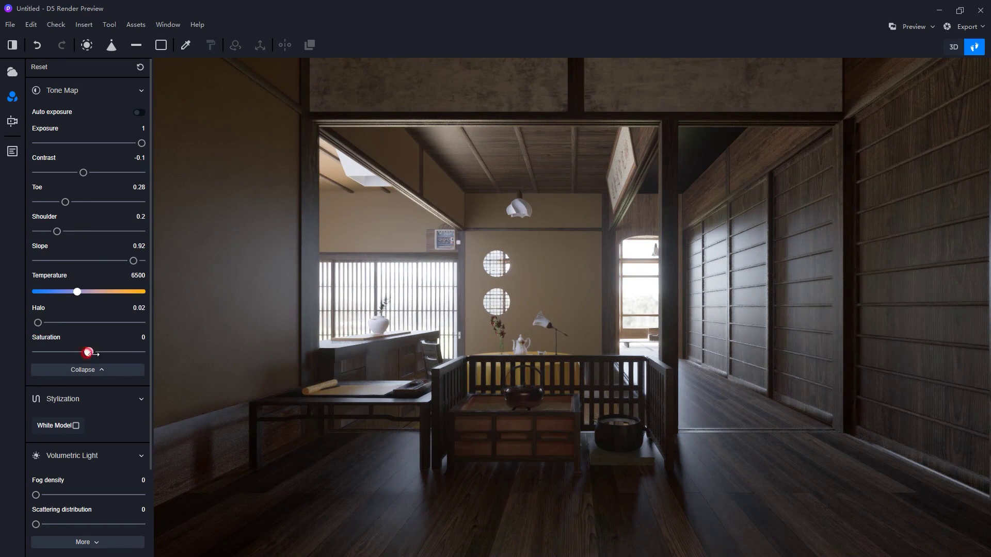
Step: Set the saturation to 0.1 and the halo to 0.05, raise the shoulder and lower the contrast further
mouse_move(88, 352)
left_mouse_down()
mouse_move(36, 353)
mouse_move(141, 352)
mouse_move(94, 353)
left_mouse_up()
left_click_drag(38, 322, 39, 323)
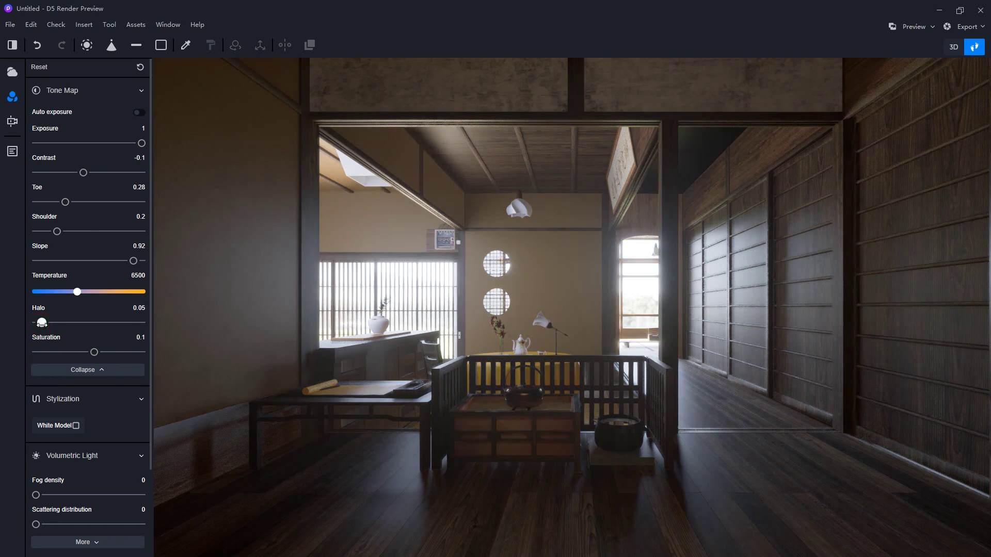
left_click_drag(57, 231, 77, 232)
left_click_drag(84, 172, 75, 172)
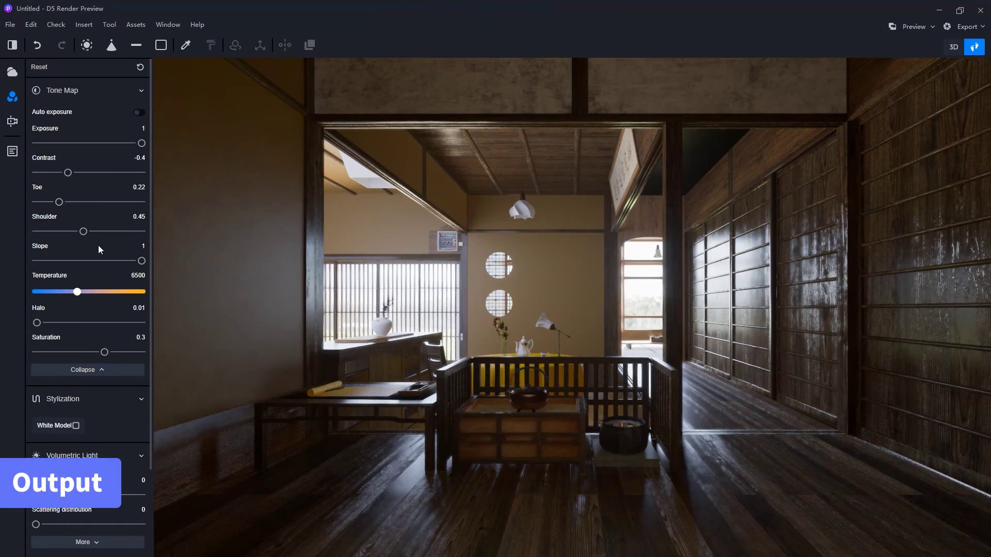
Step: Open the photo export settings and try the 5:5 and 4:3 image scales
left_click(977, 27)
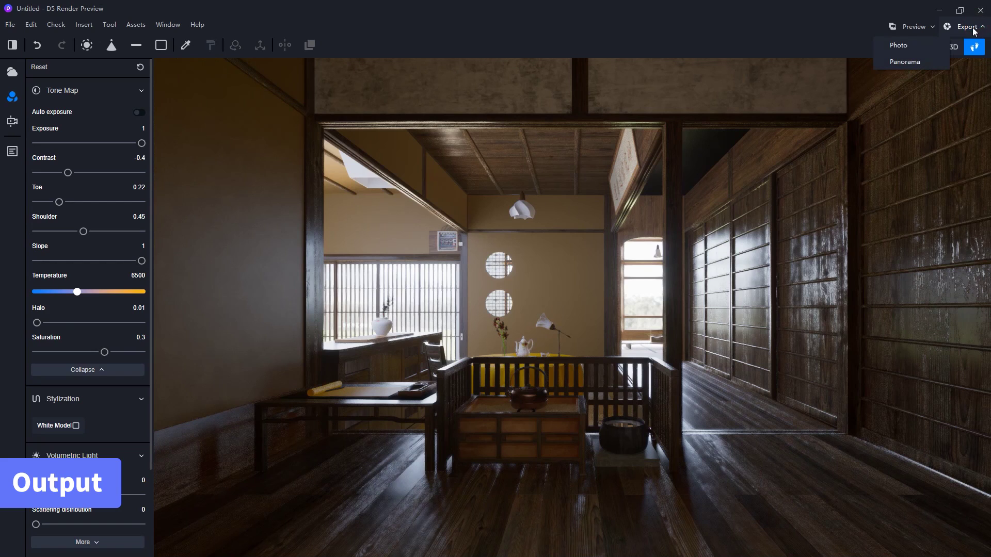
left_click(926, 44)
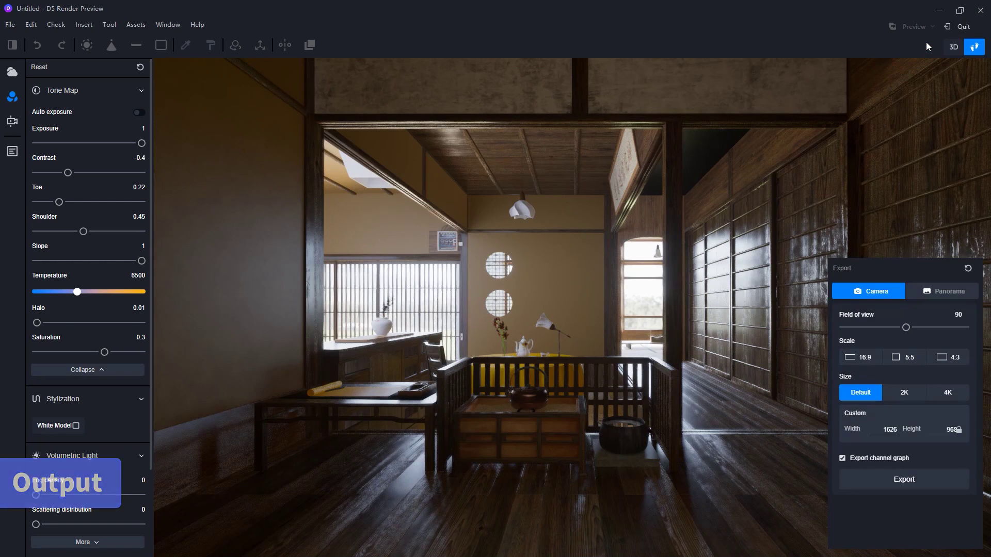
left_click(909, 358)
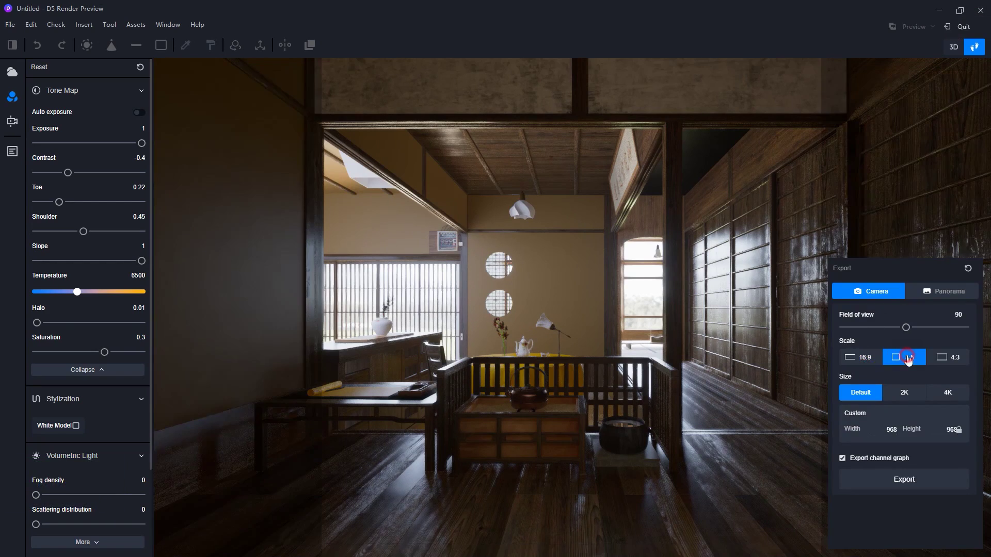
left_click(952, 360)
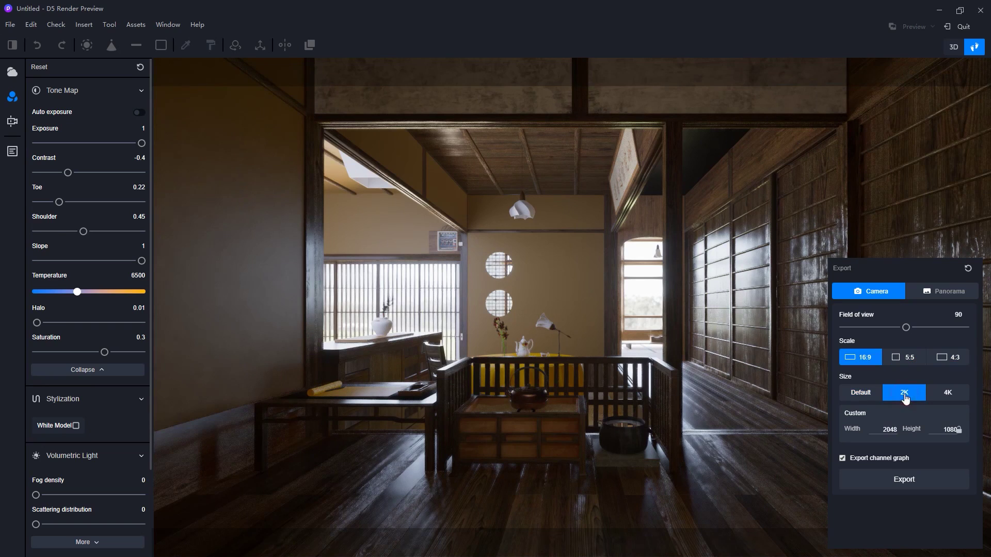